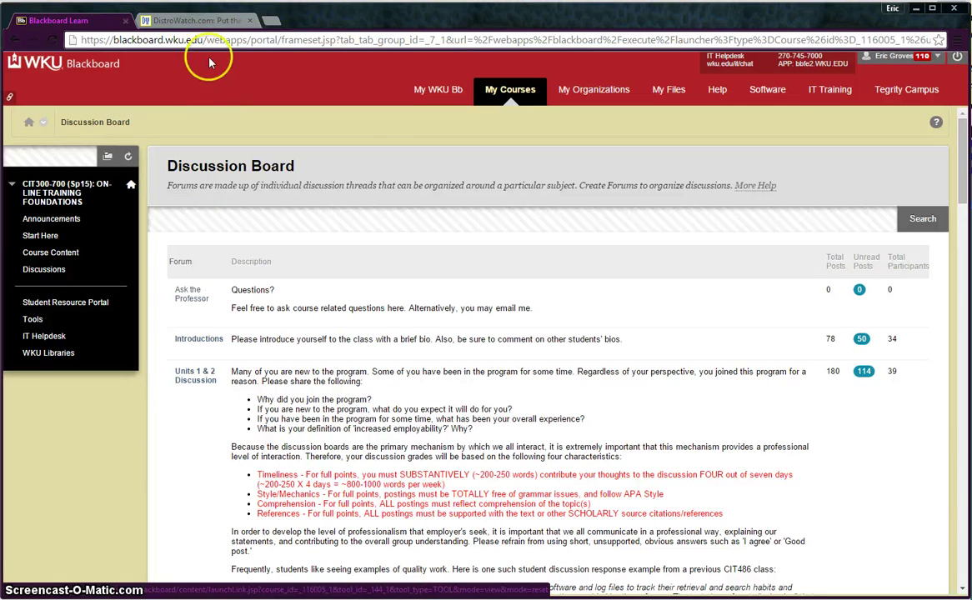
- Open the Ubuntu page from DistroWatch's page hit ranking and review its distribution summary
click(197, 22)
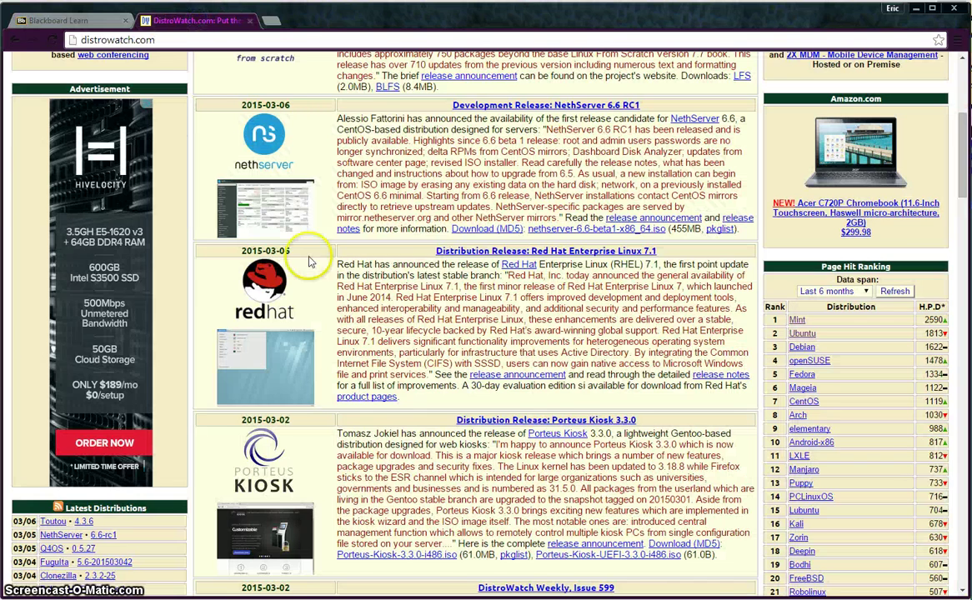
scroll(316, 258, up, 5)
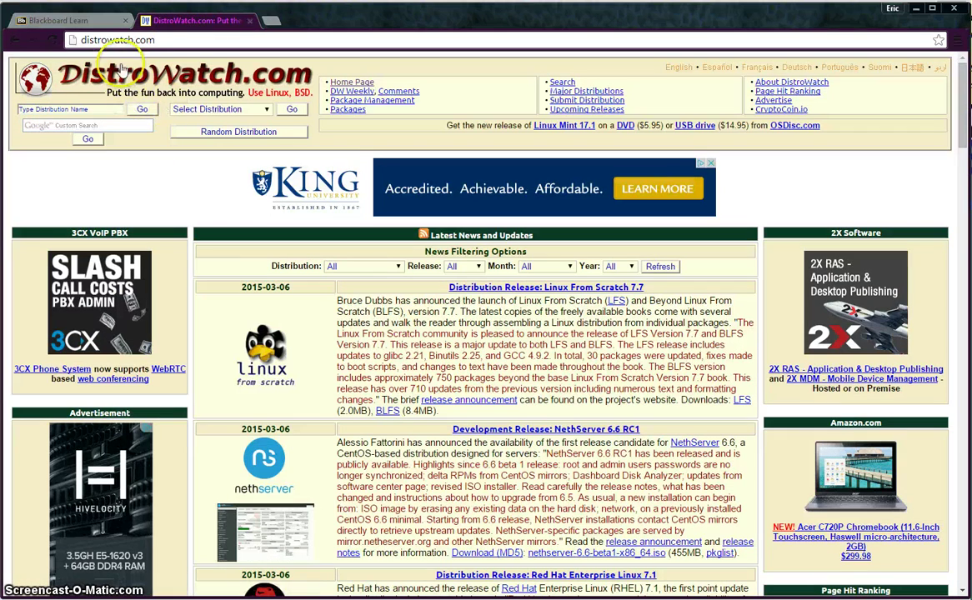
scroll(563, 155, down, 5)
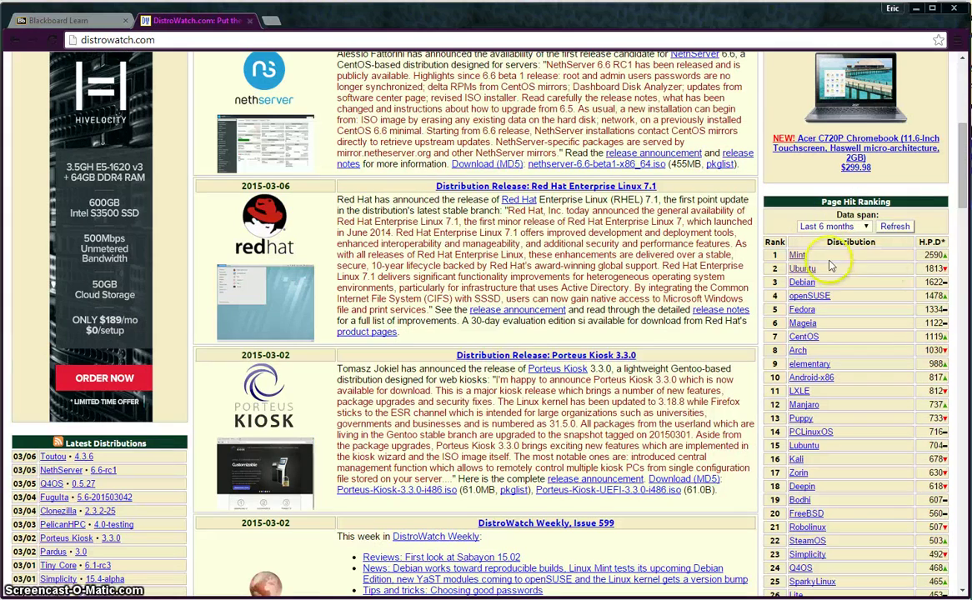
click(800, 268)
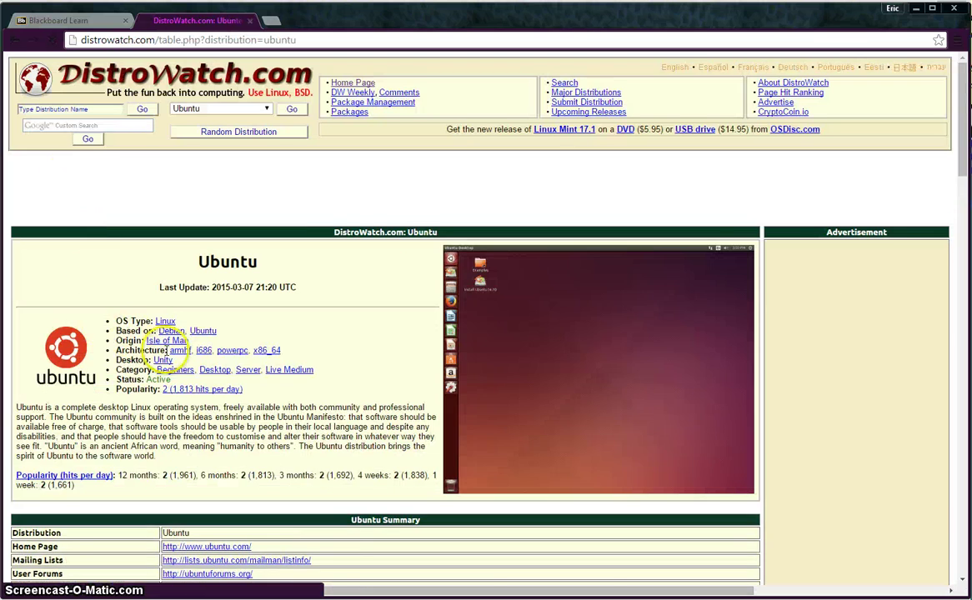
scroll(150, 300, down, 3)
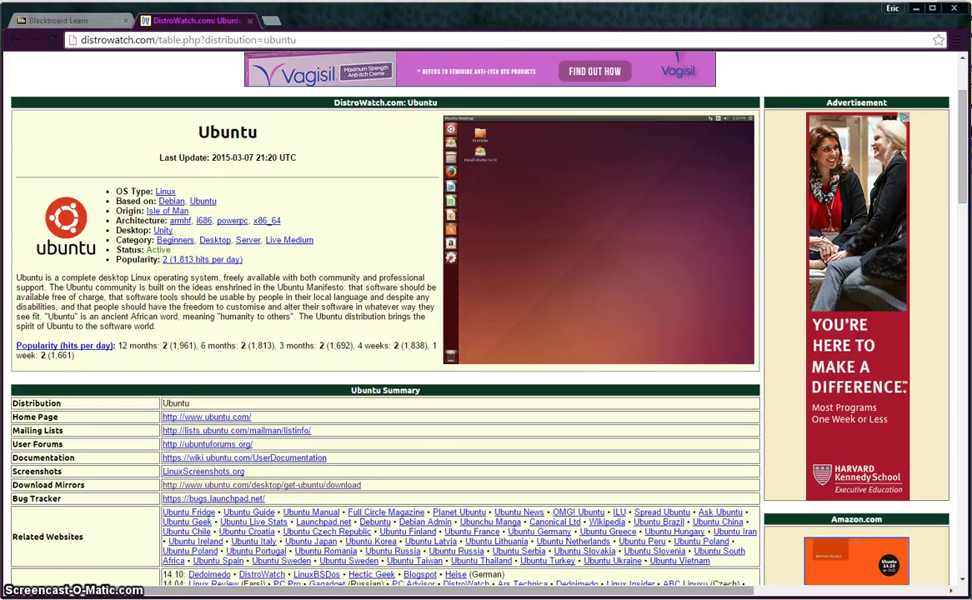
- Switch to VMware Workstation's home page and start creating a new virtual machine
mouse_move(219, 594)
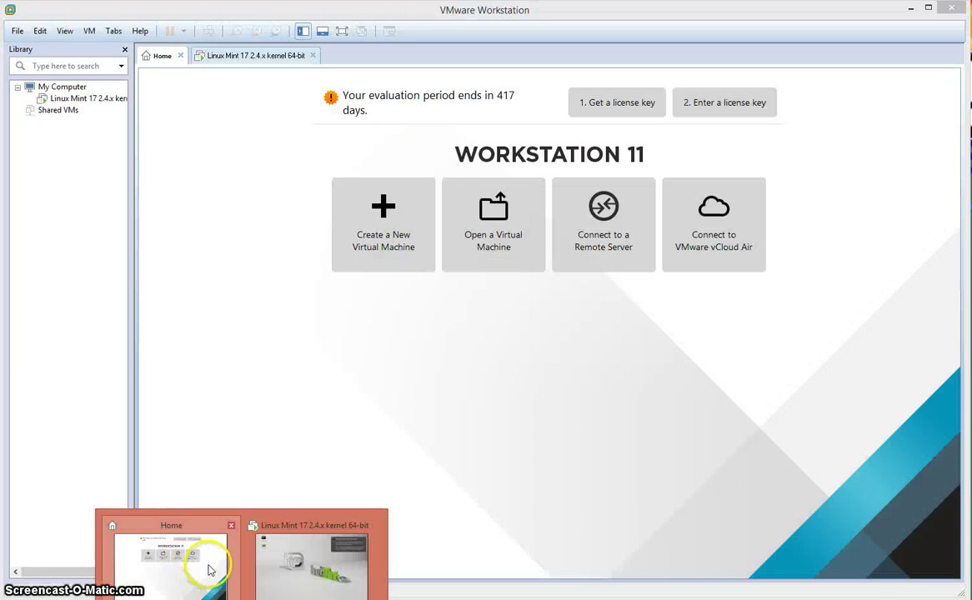
click(210, 568)
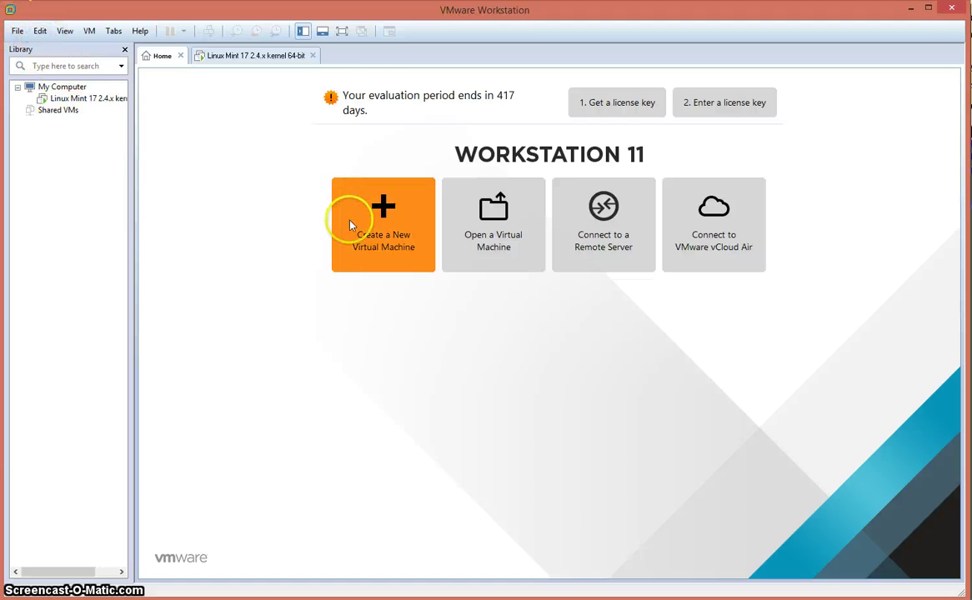
click(16, 31)
click(60, 50)
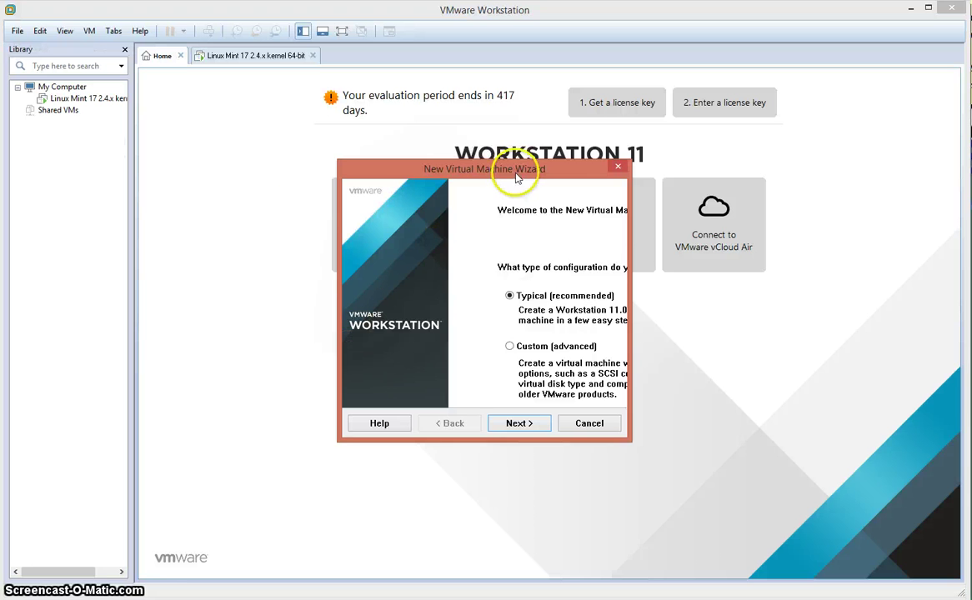
- Use the Typical configuration and install from the disc image D:\VMs\ISO files\ubuntu-14.04.2-desktop-amd64.iso
drag(516, 175, 549, 177)
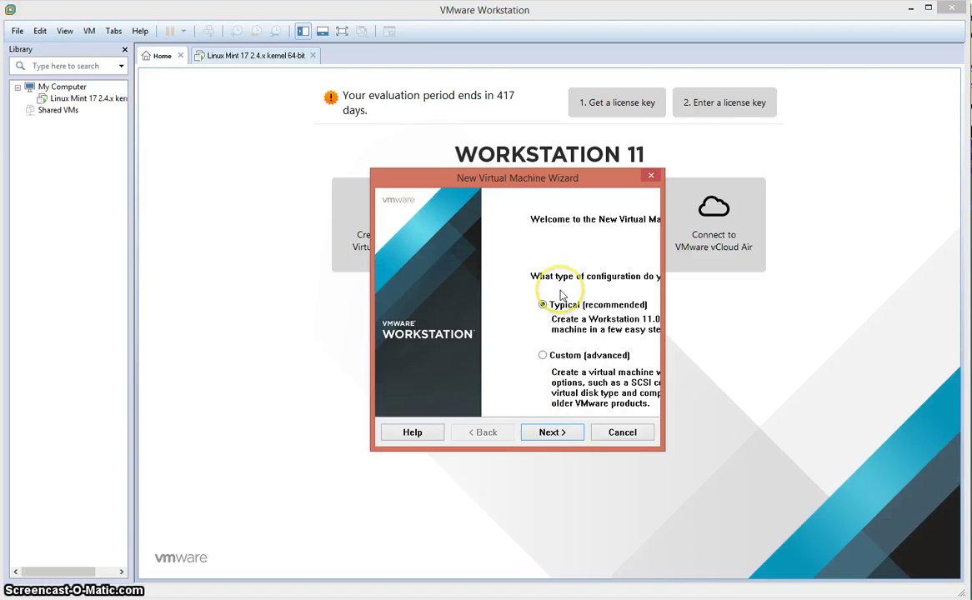
click(542, 433)
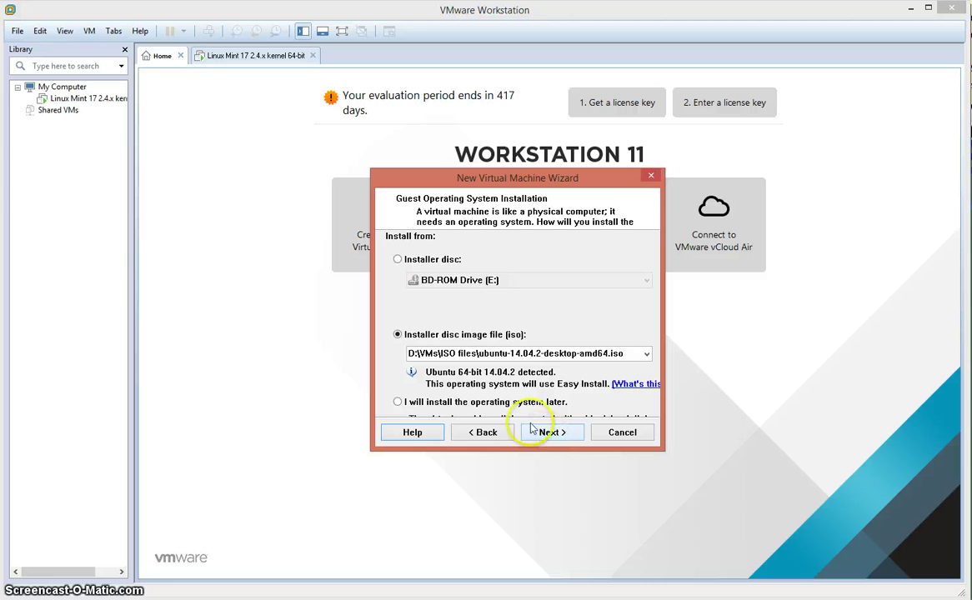
click(561, 433)
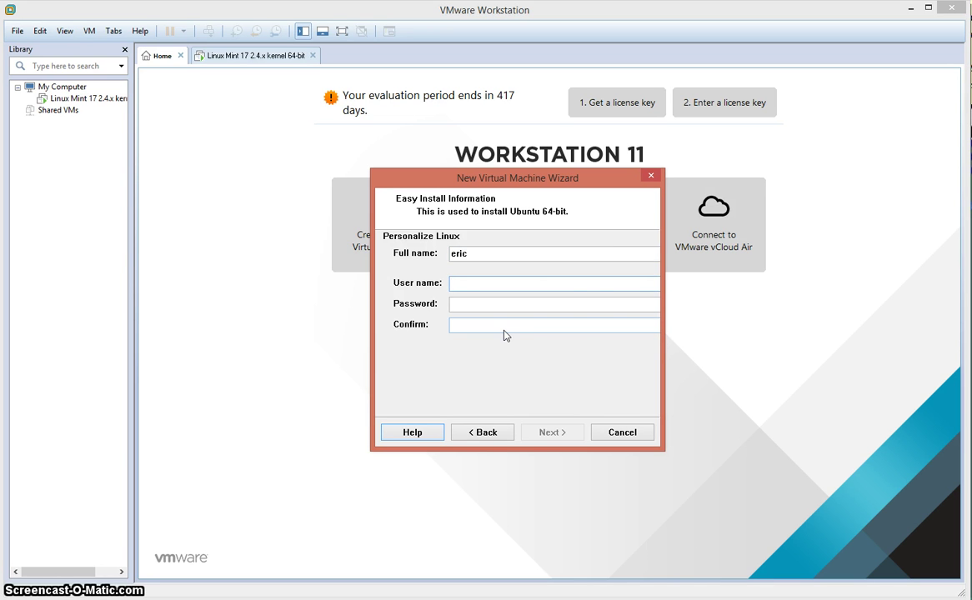
- Fill in the Easy Install details with the full name ubuntu, a user name, and the account password with its confirmation
click(539, 252)
drag(538, 252, 365, 271)
key(BackSpace)
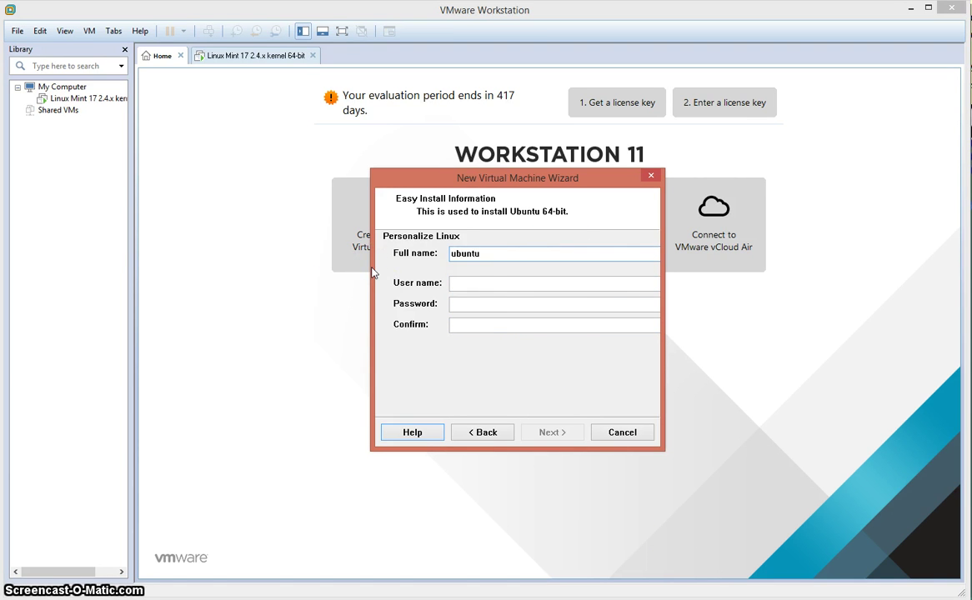
click(495, 289)
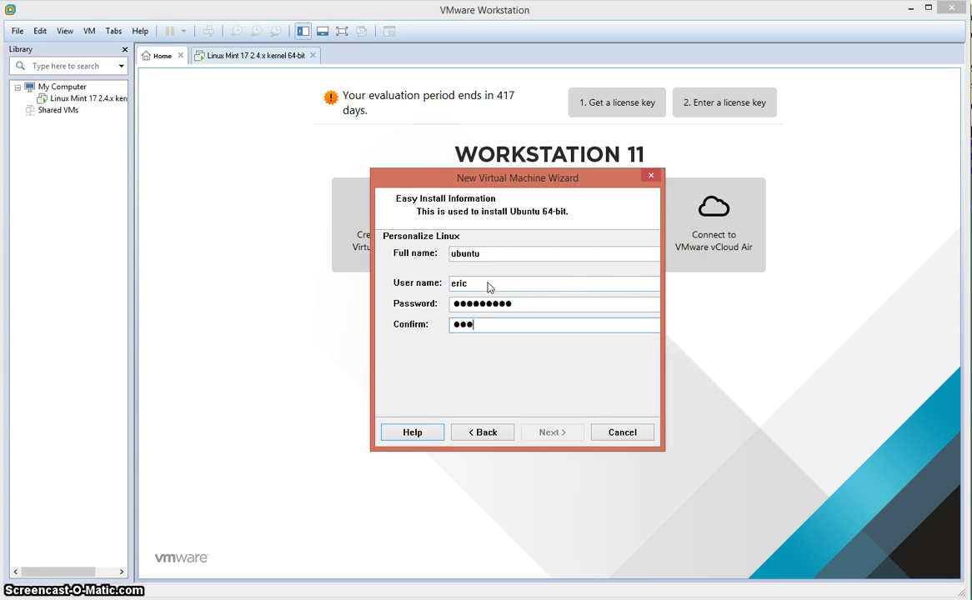
click(573, 433)
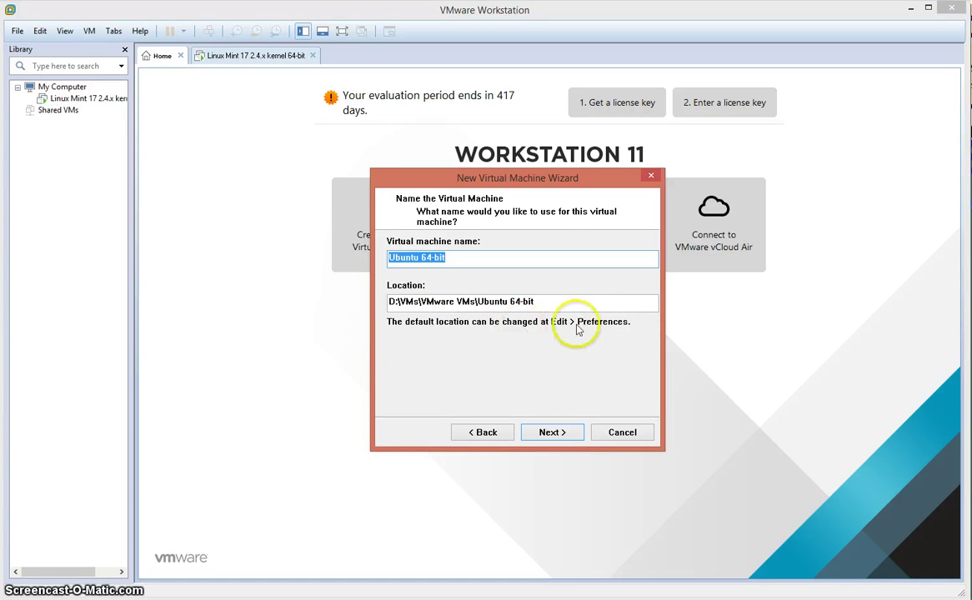
- Accept the virtual machine name Ubuntu 64-bit and a 20 GB virtual disk split into multiple files
click(553, 432)
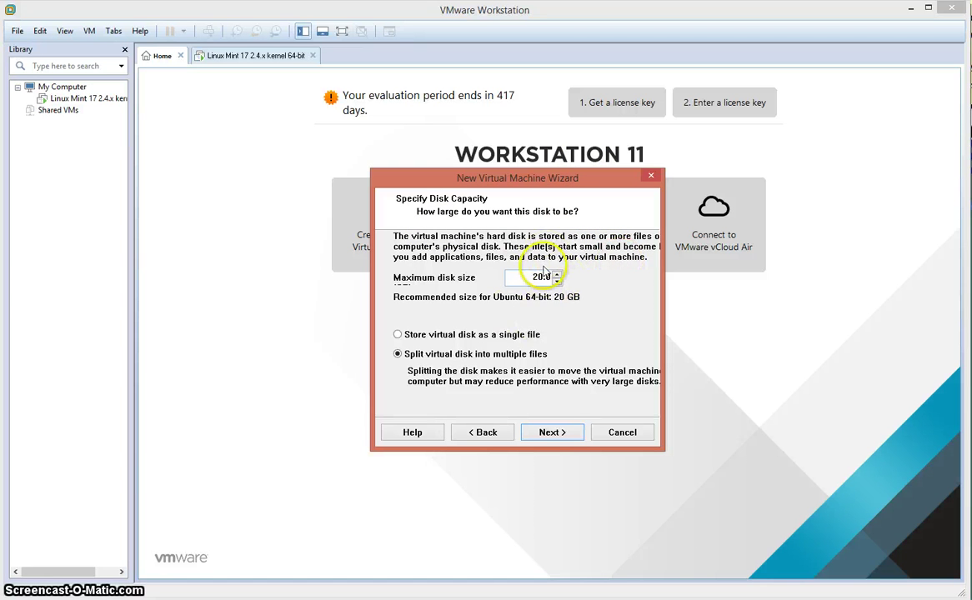
click(540, 432)
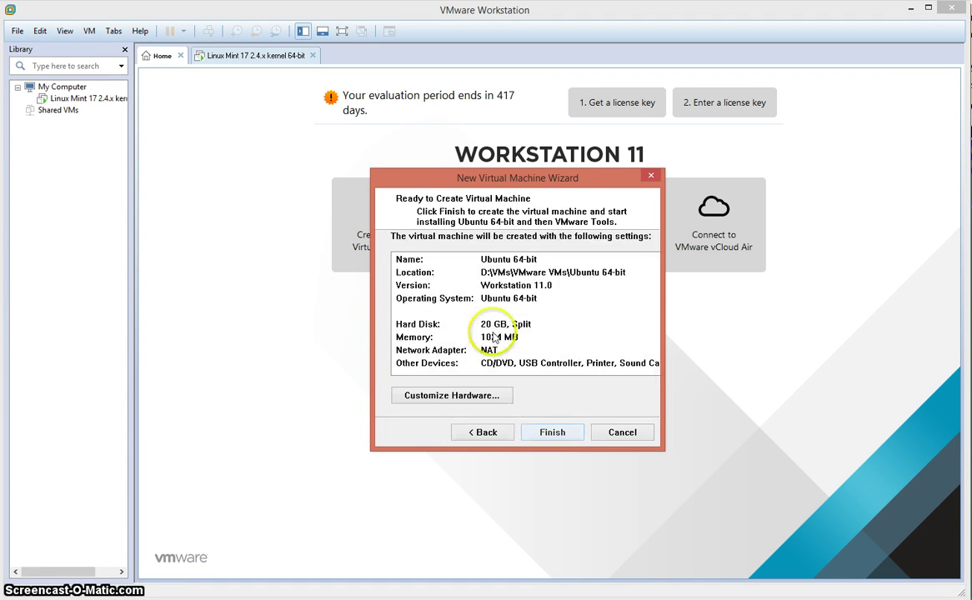
- Set the virtual machine's memory to 4096 MB and finish creating it, dismissing the removable devices hint
click(446, 395)
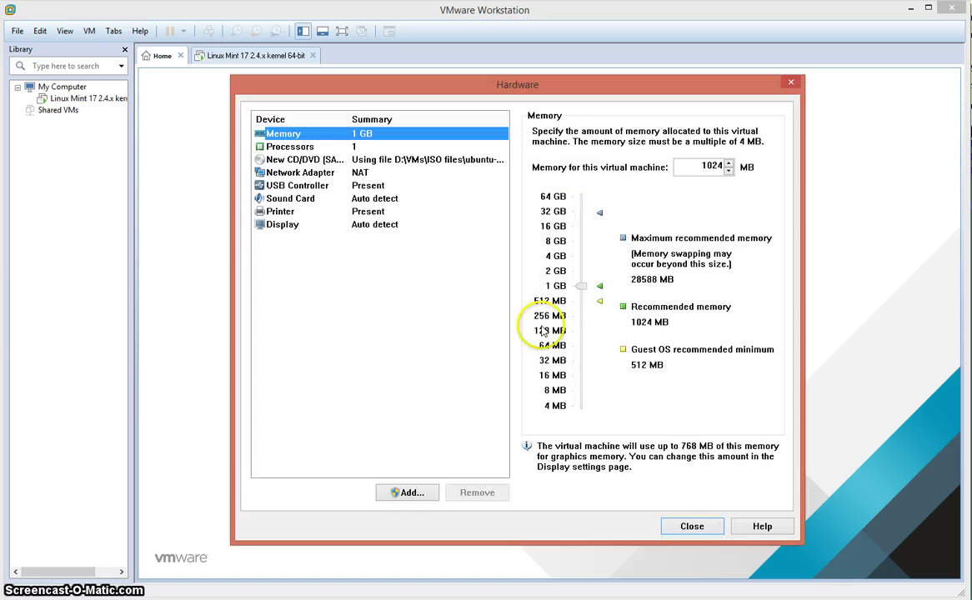
drag(582, 288, 578, 260)
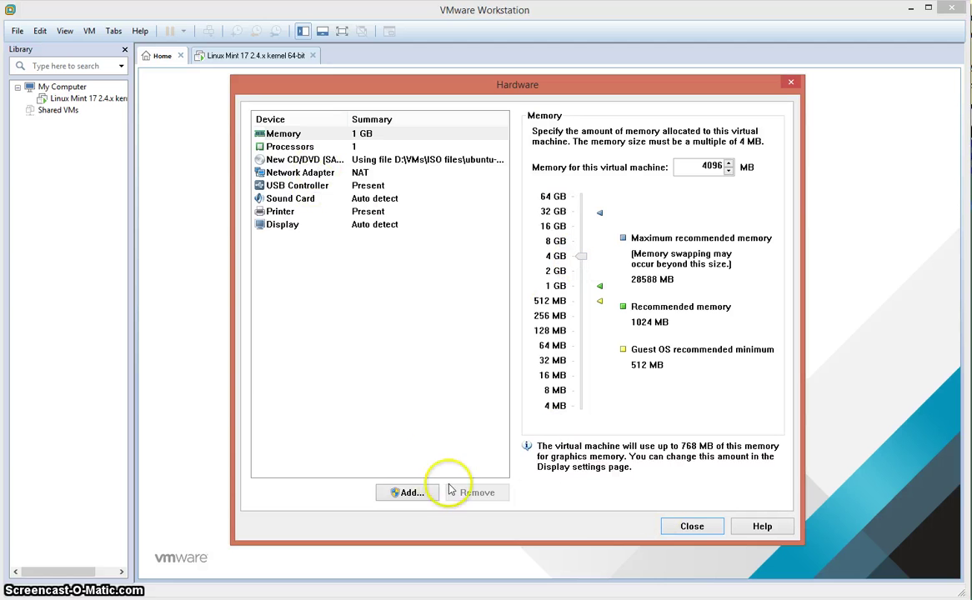
click(667, 527)
click(552, 433)
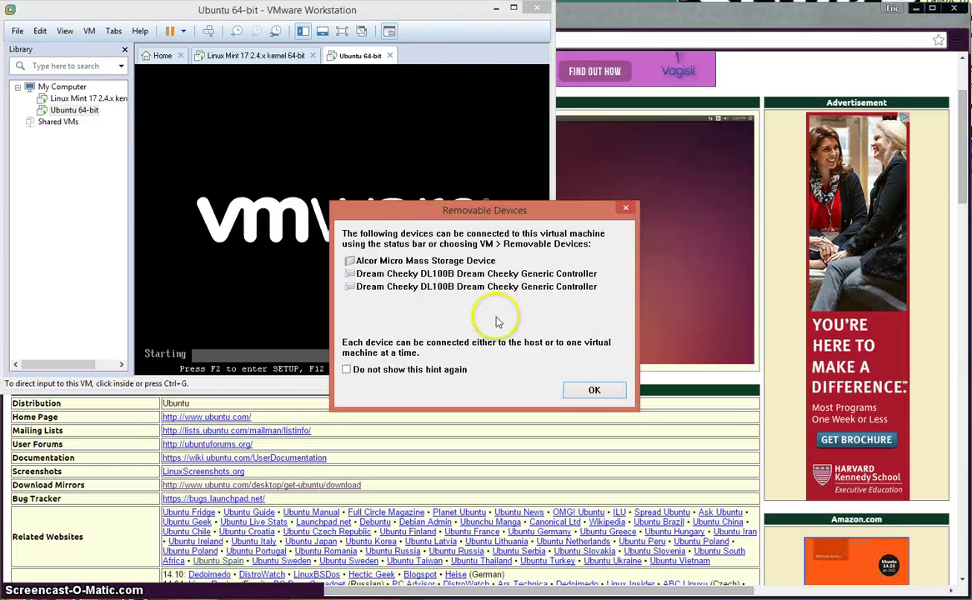
click(592, 390)
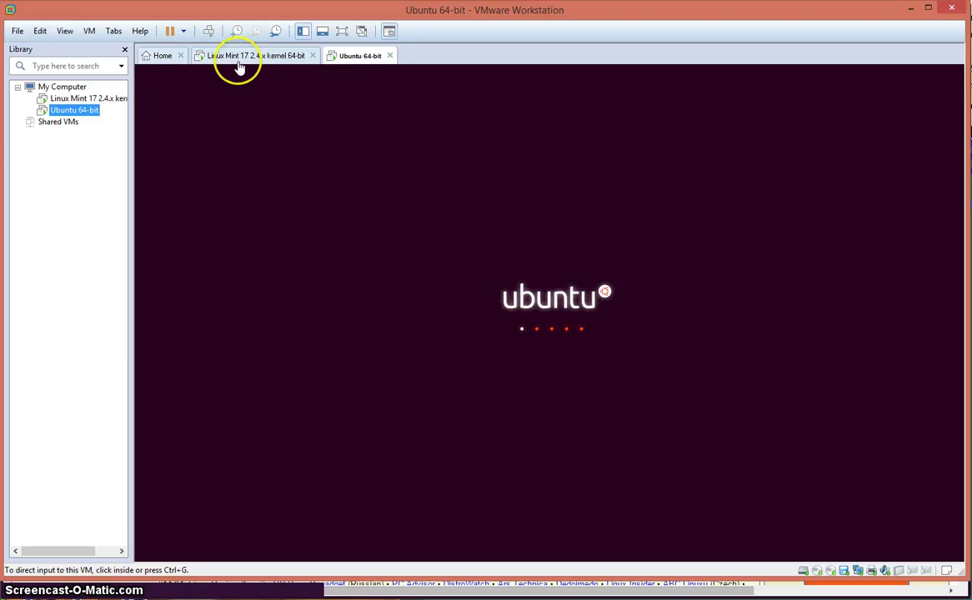
- Open Firefox inside the Linux Mint virtual machine, minimize its window and restore it
click(237, 59)
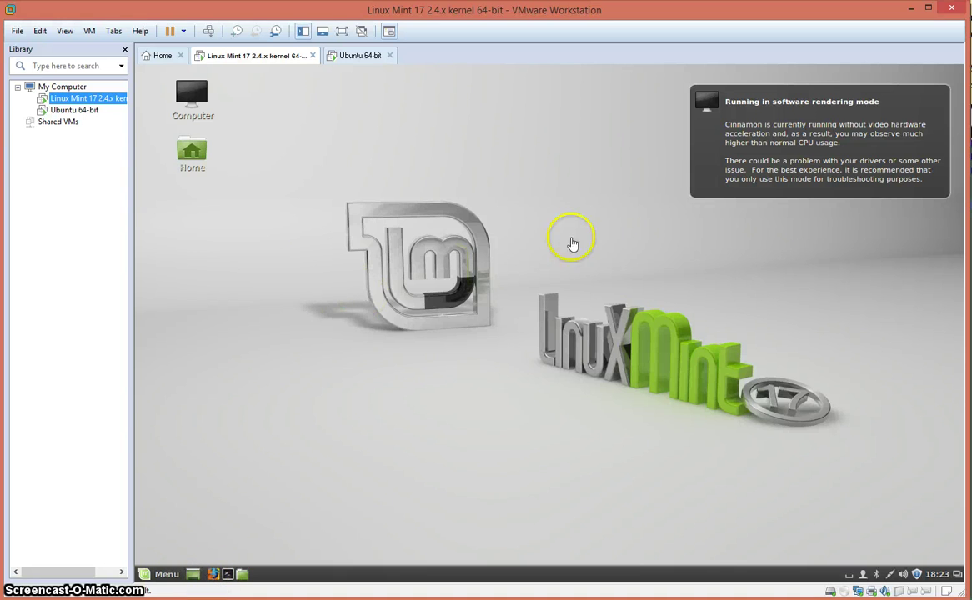
click(214, 572)
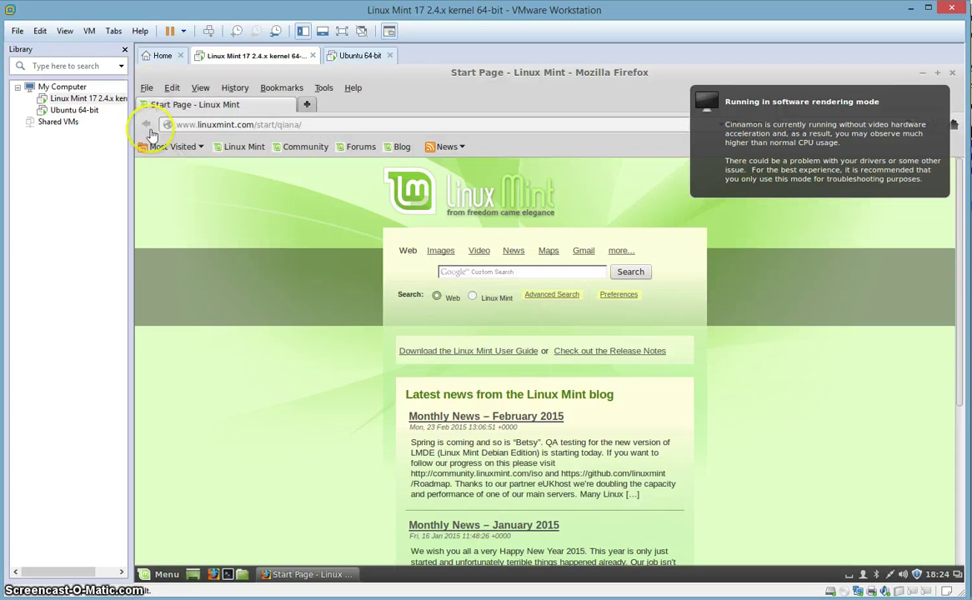
click(924, 75)
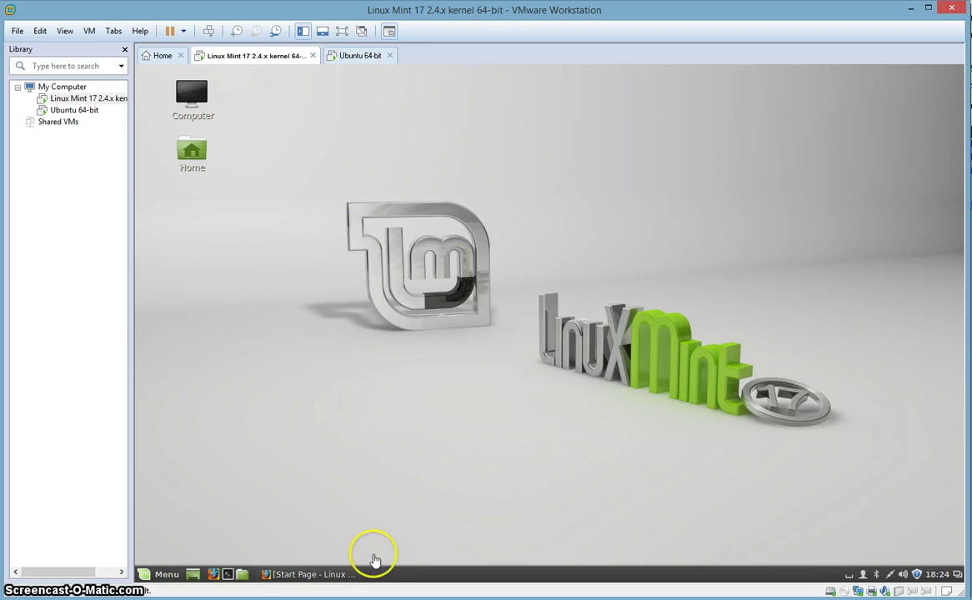
click(308, 576)
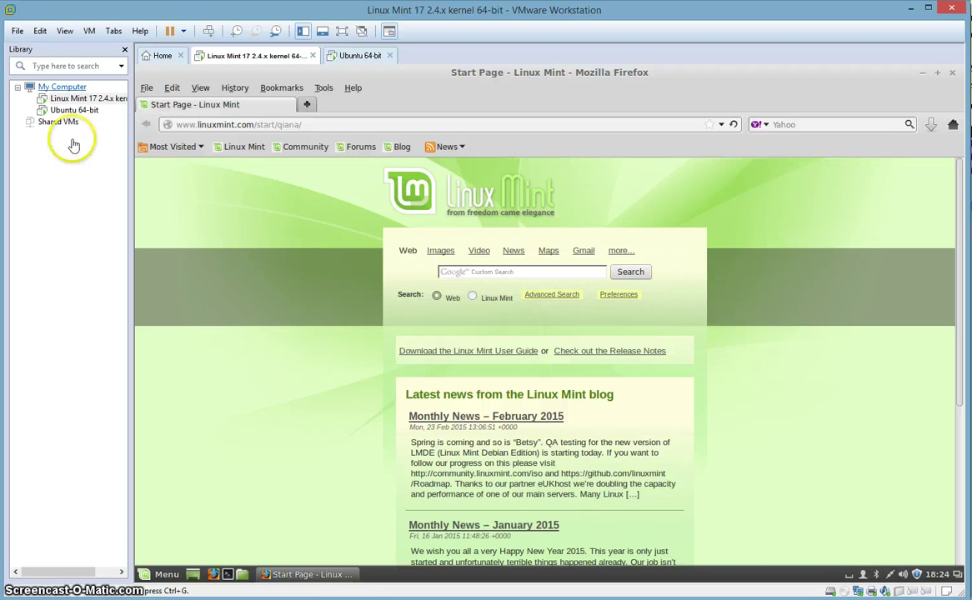
- Look through the Workstation home page, the Linux Mint machine and the running Ubuntu 64-bit installation
click(167, 57)
click(250, 55)
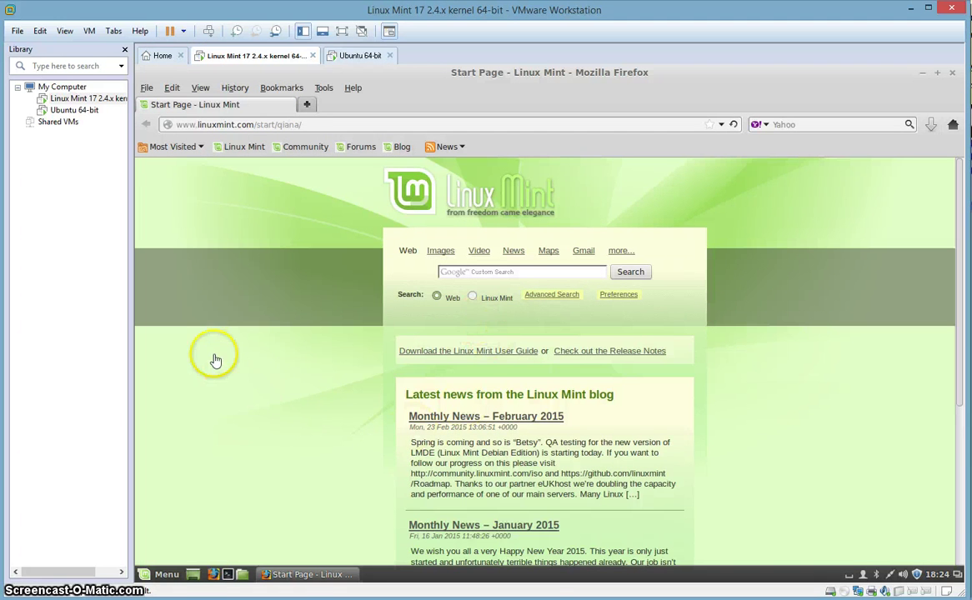
click(355, 56)
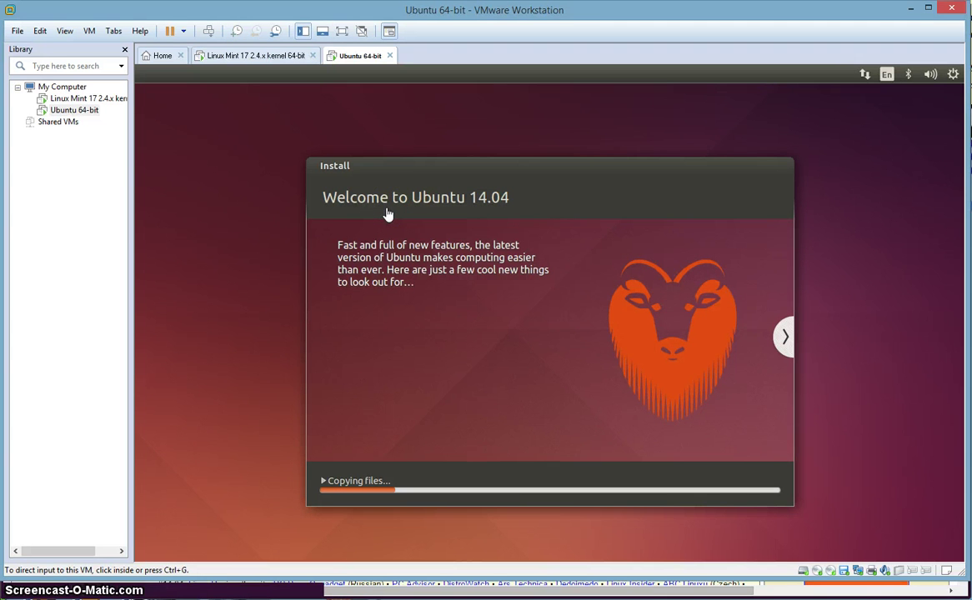
- Return to the Linux Mint virtual machine and close its Firefox window
click(245, 56)
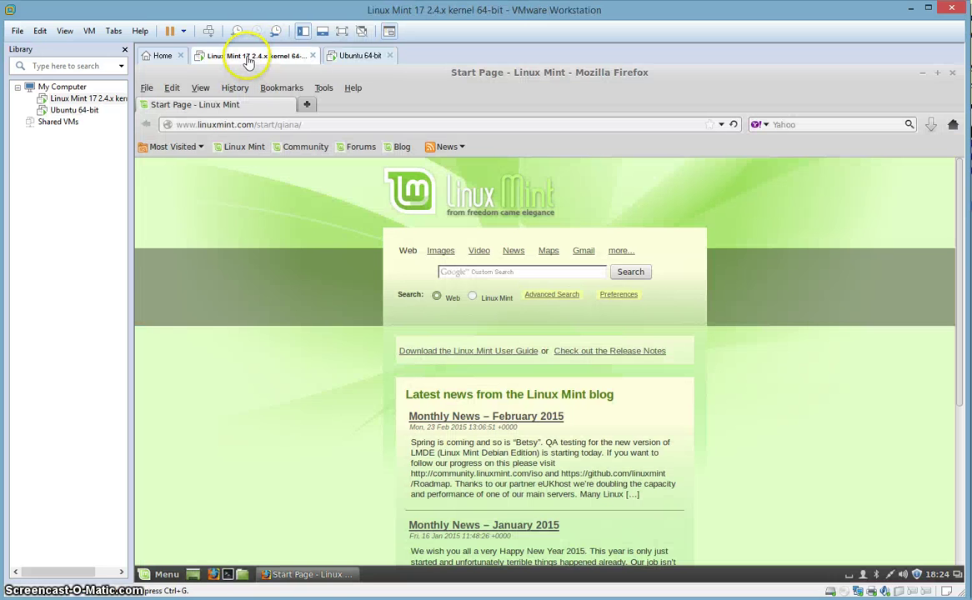
click(954, 75)
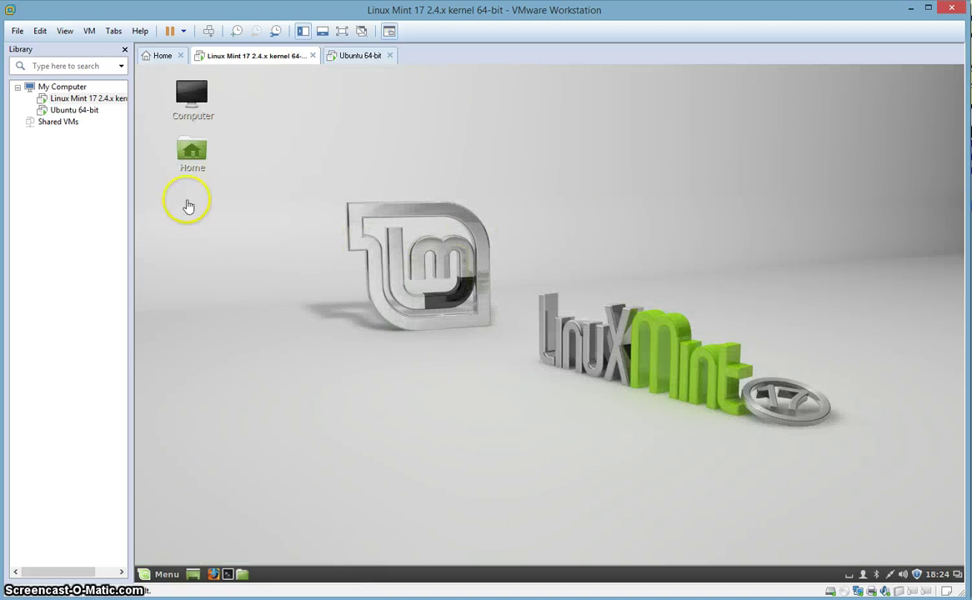
drag(297, 143, 726, 364)
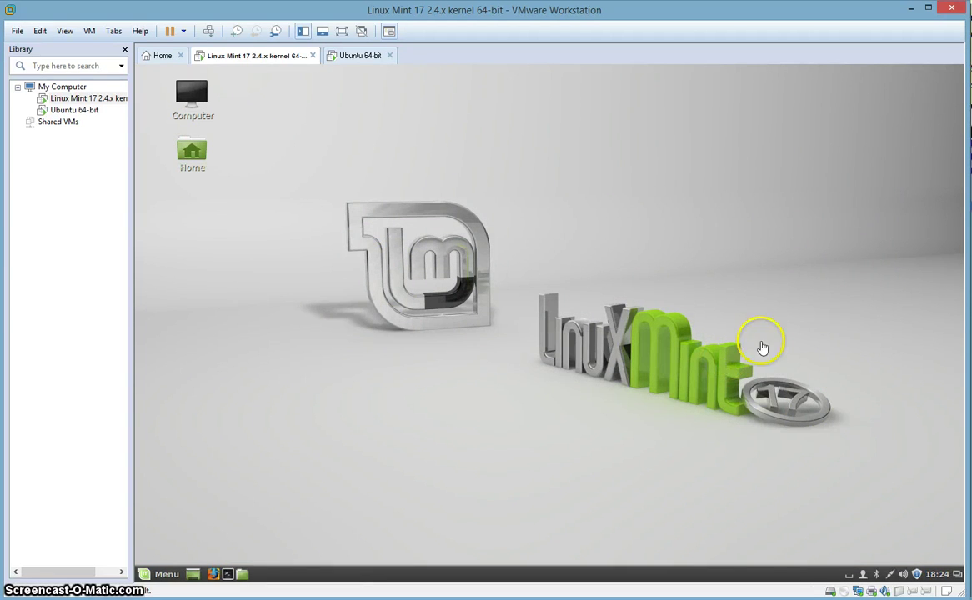
- Check the Ubuntu 64-bit installation progress twice, returning to the Linux Mint virtual machine each time
click(333, 56)
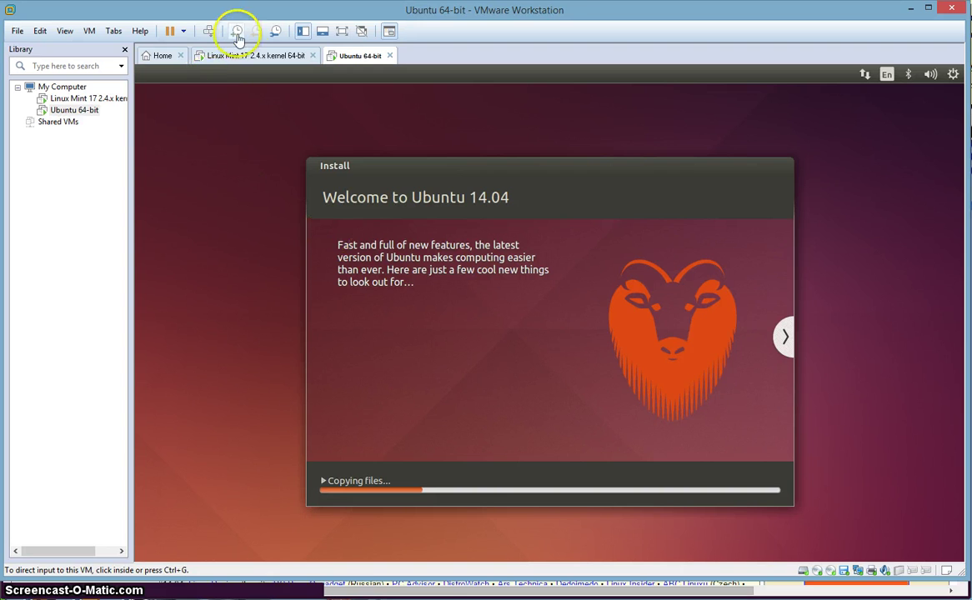
click(259, 55)
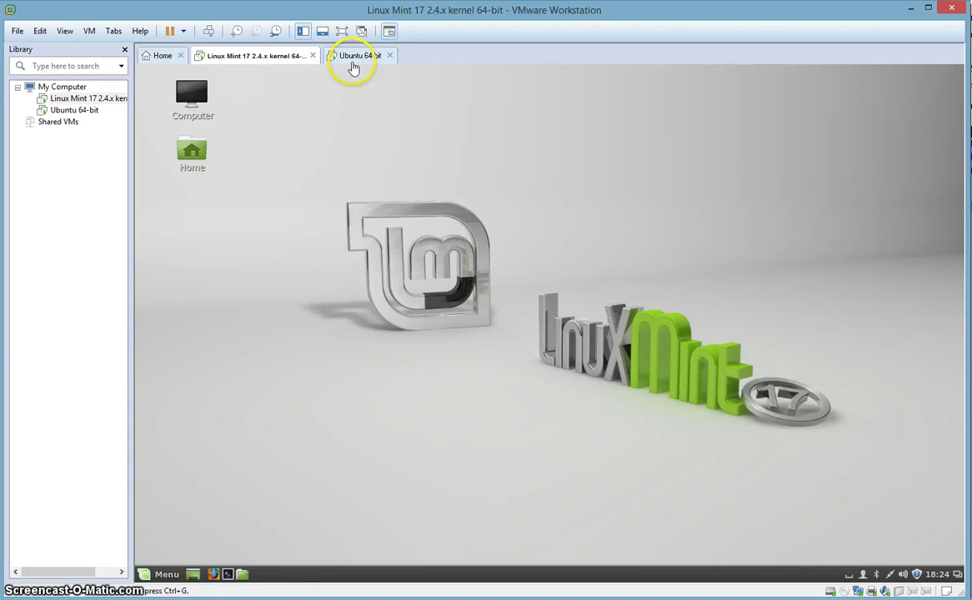
click(351, 58)
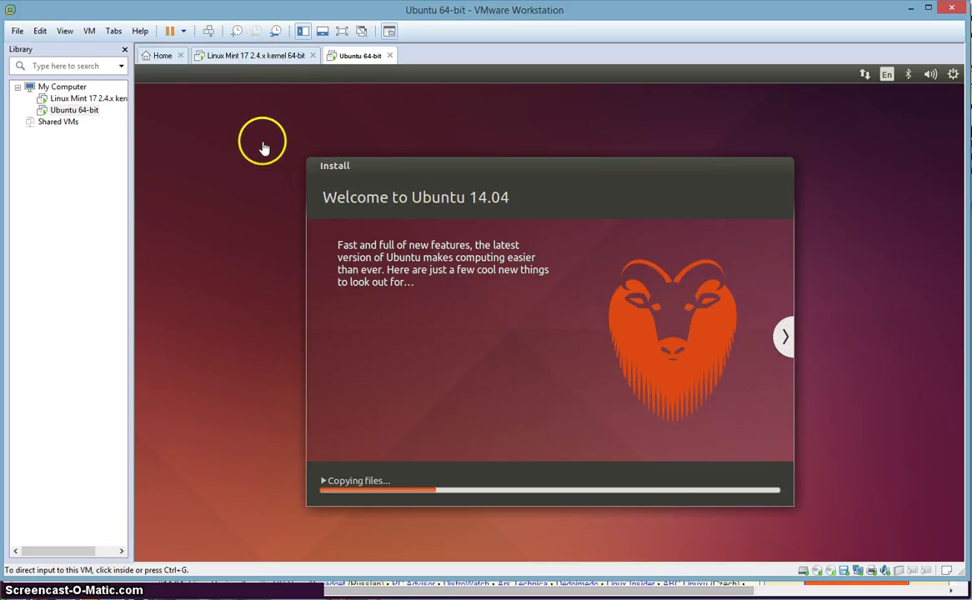
click(279, 56)
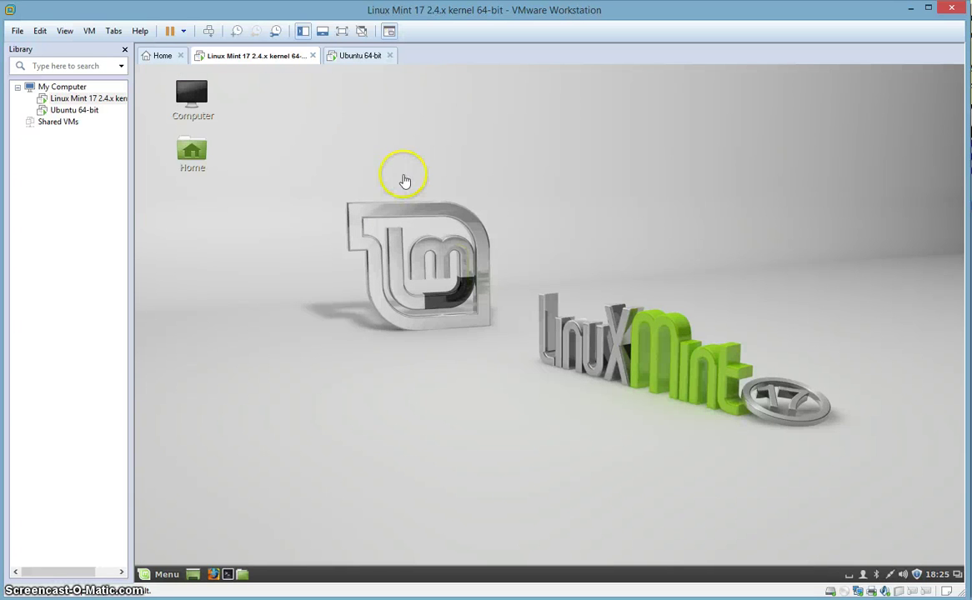